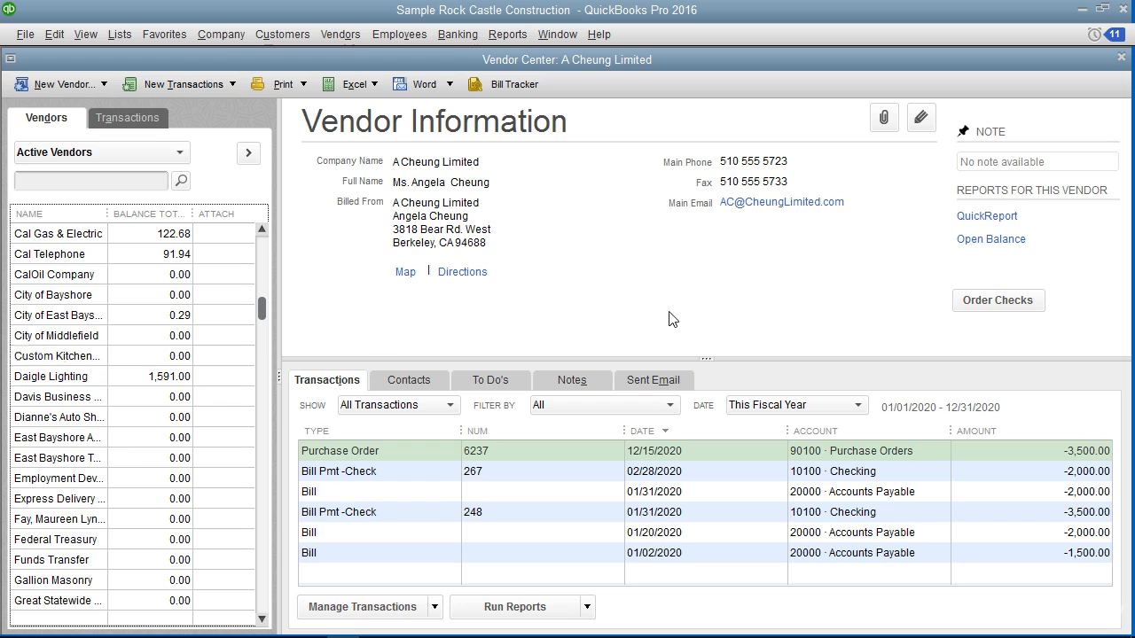
- Close the open Vendor Center and open it again
click(1121, 57)
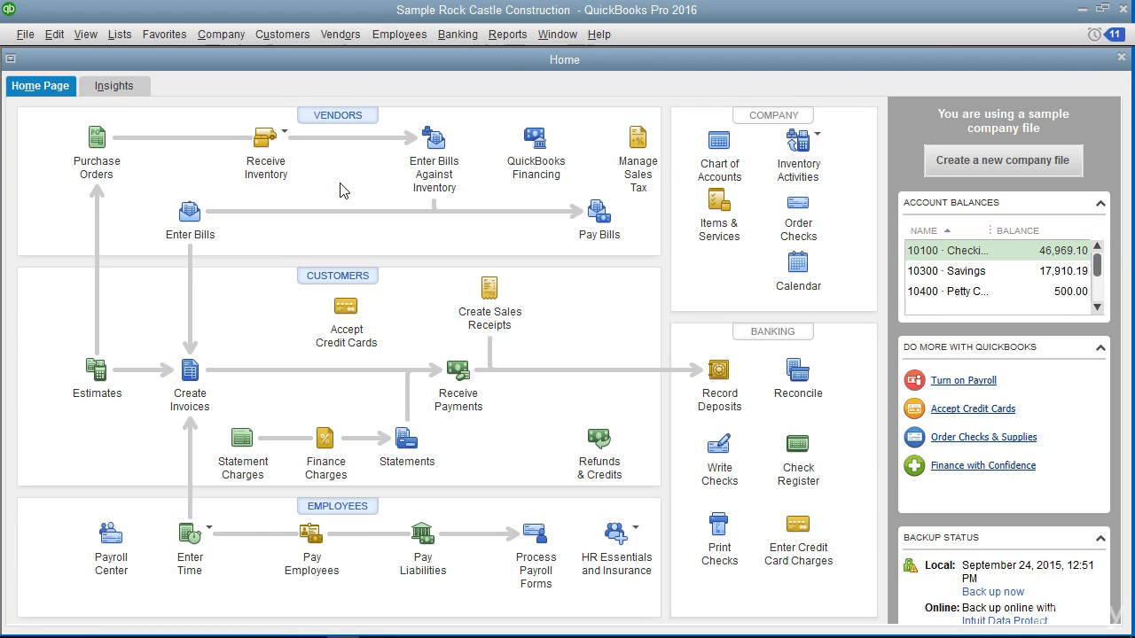
click(340, 34)
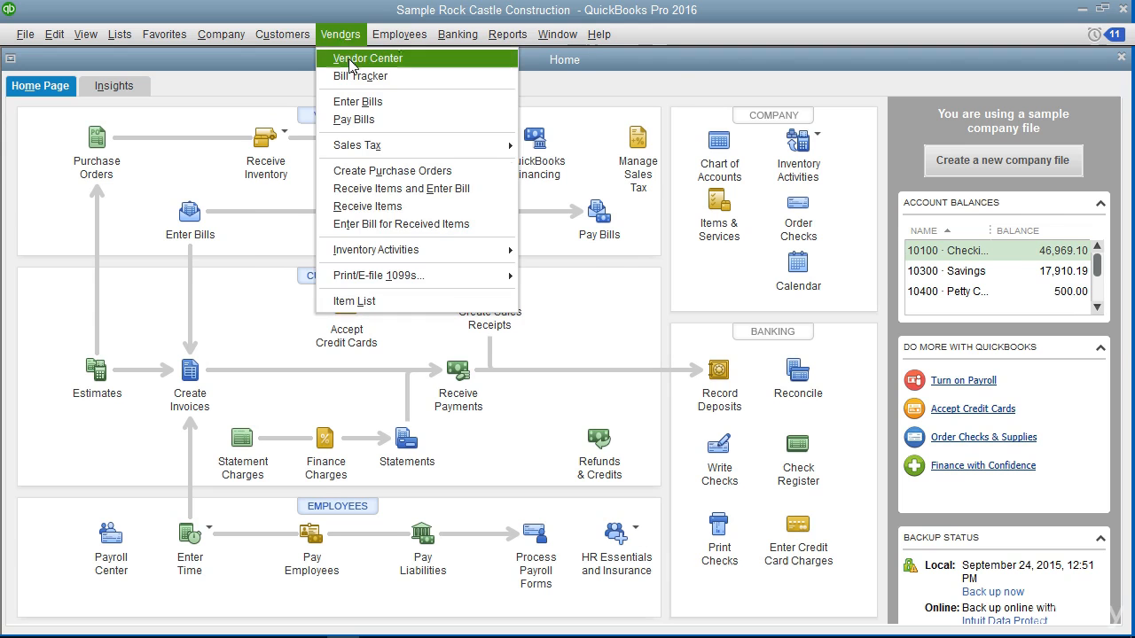
click(349, 58)
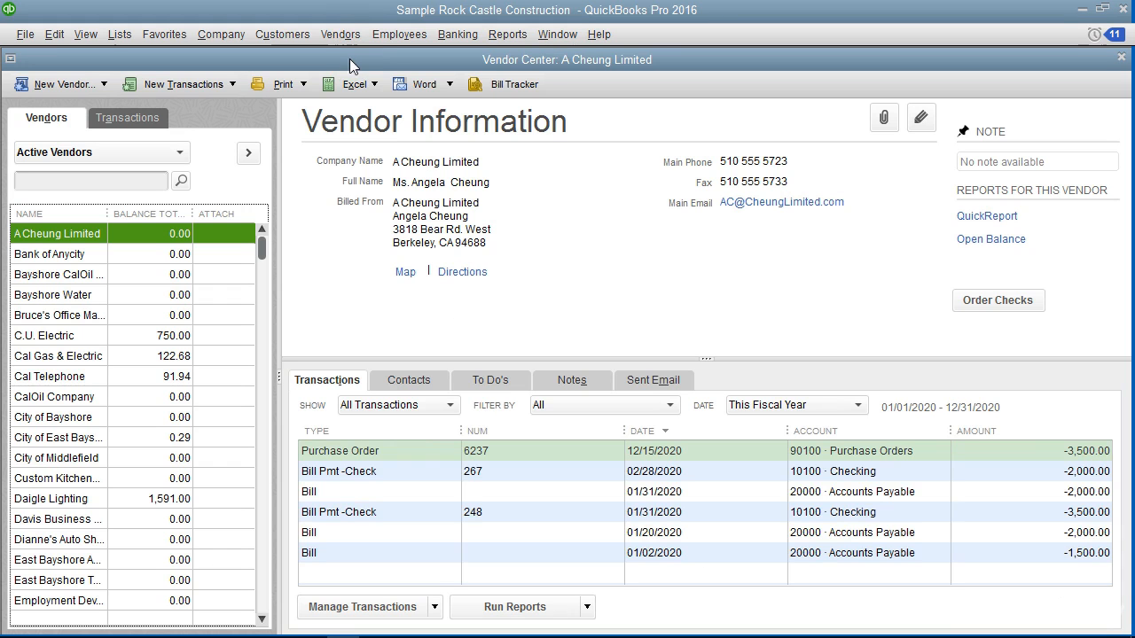
- Start a new single vendor record named Doe Co., leaving the opening balance blank and keeping the default as-of date
click(61, 121)
click(98, 87)
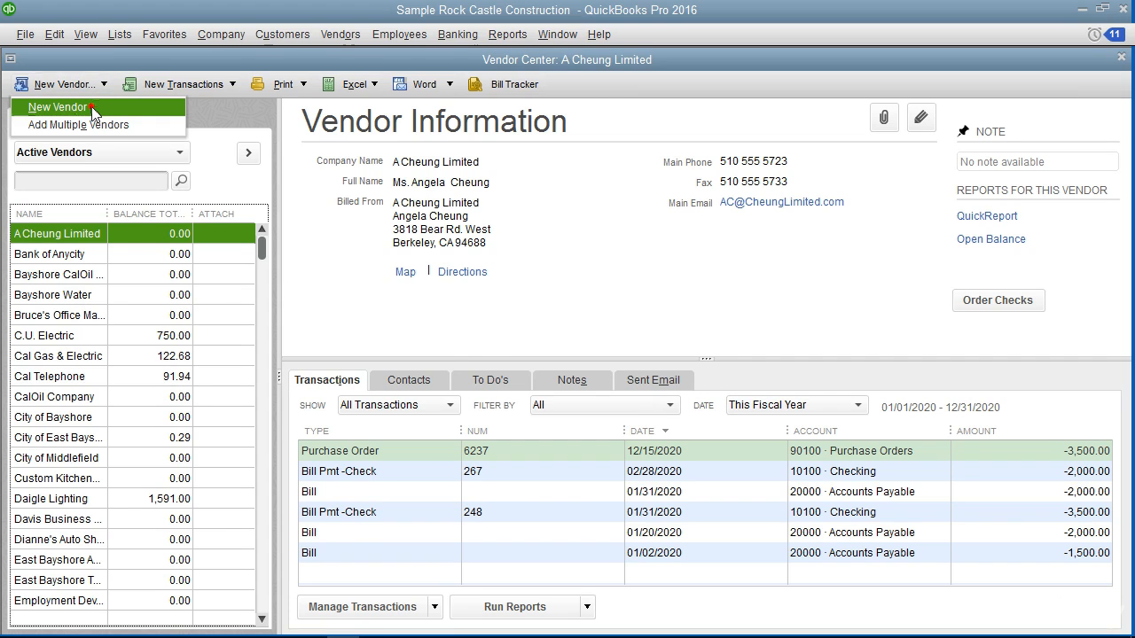
click(93, 109)
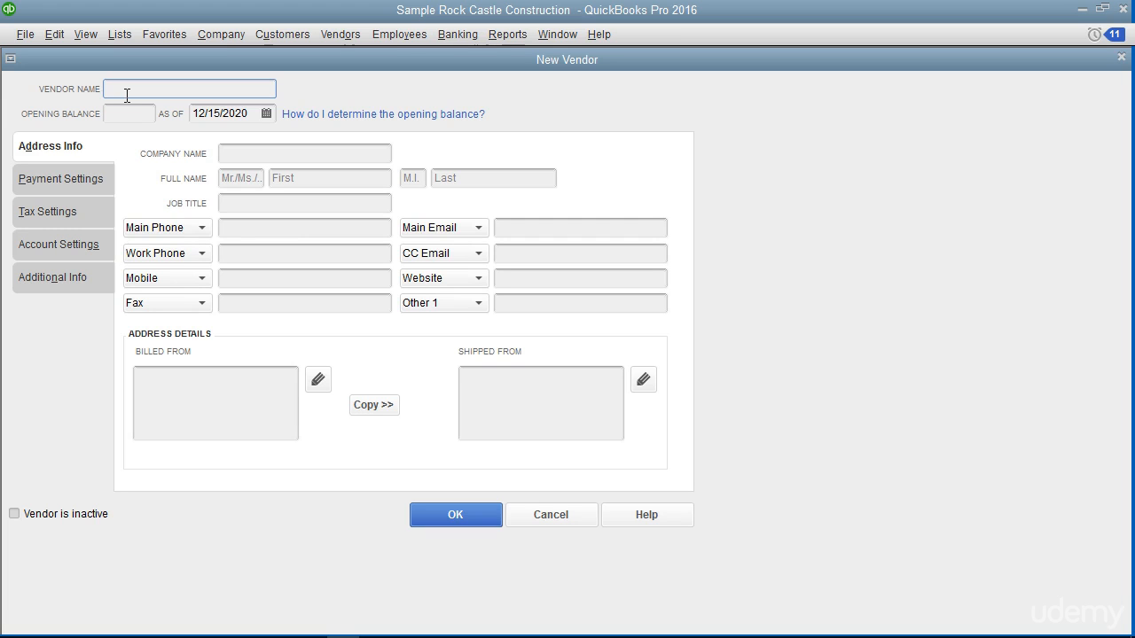
text(Doe Co.)
click(133, 114)
click(266, 113)
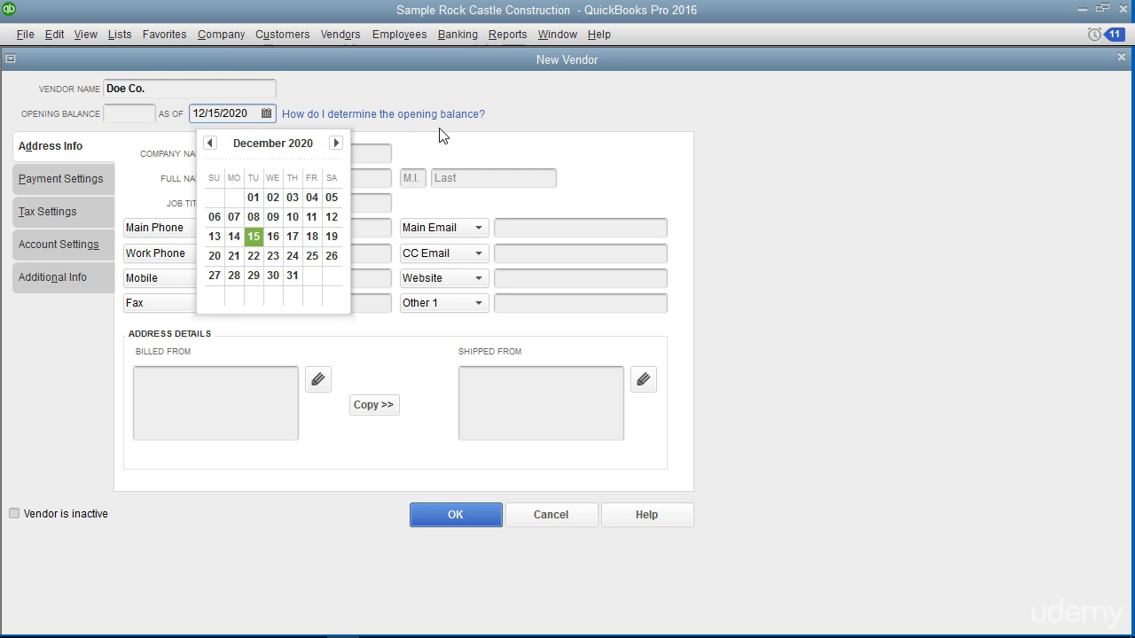
click(532, 124)
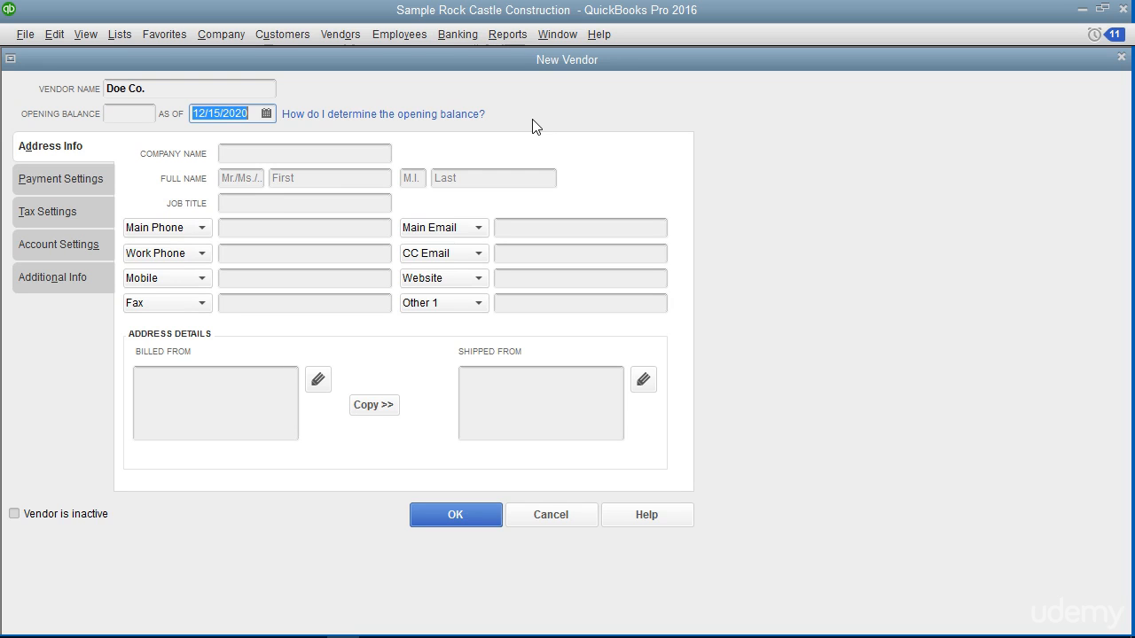
- Set the company name in the vendor's address information to Doe Co
click(71, 156)
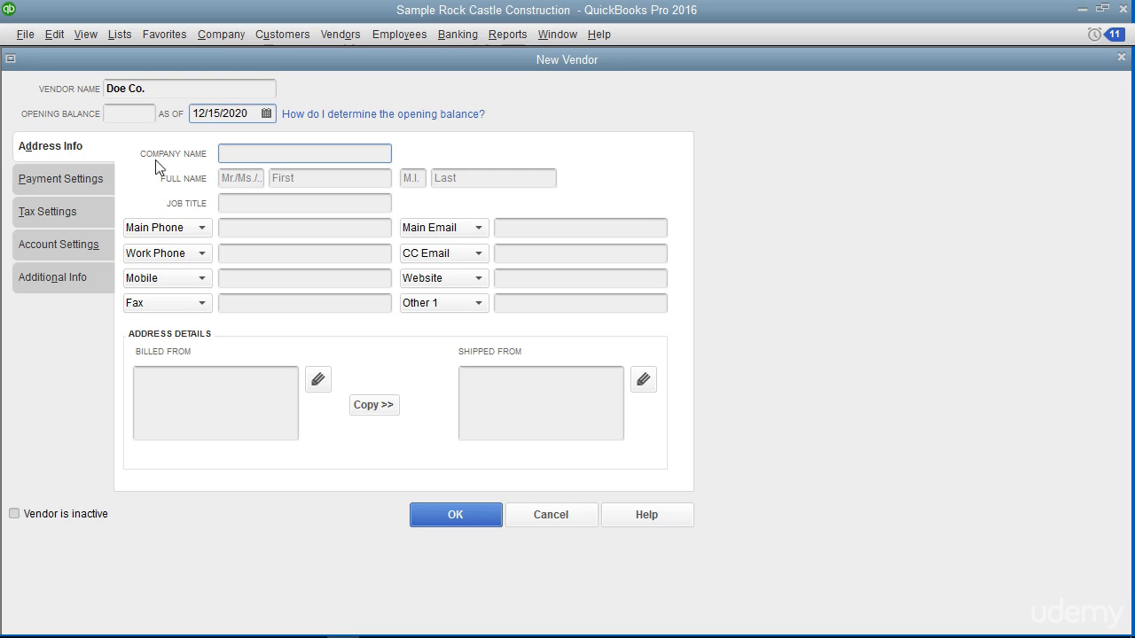
click(228, 155)
text(Doe Co.)
- Examine the job title and main phone fields and the alternative contact types available for the main phone entry
click(282, 204)
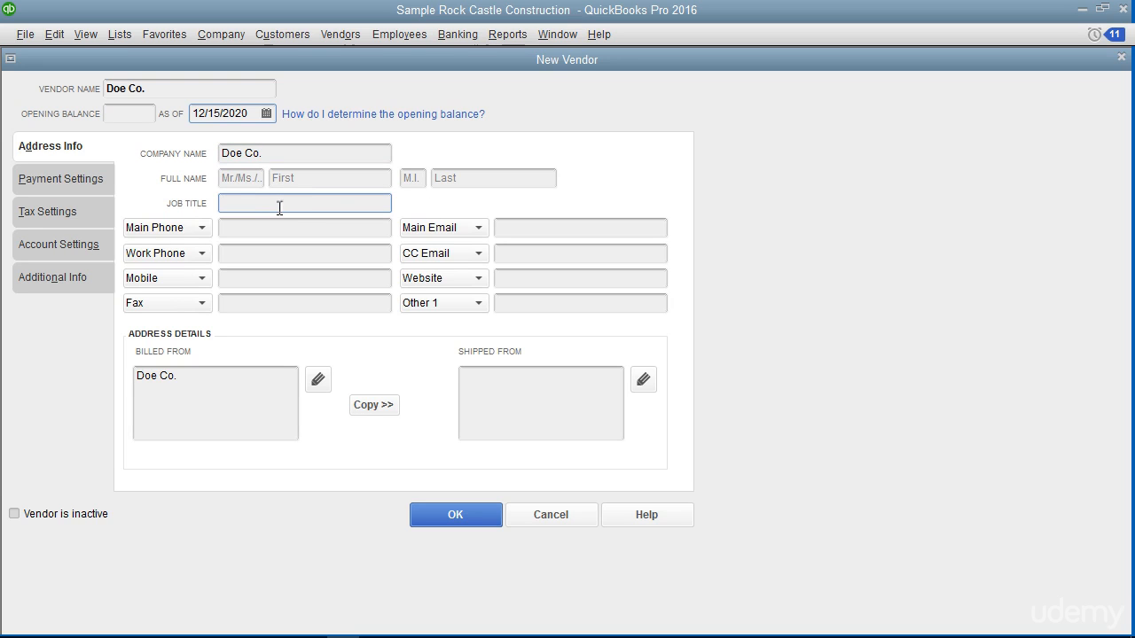
click(269, 231)
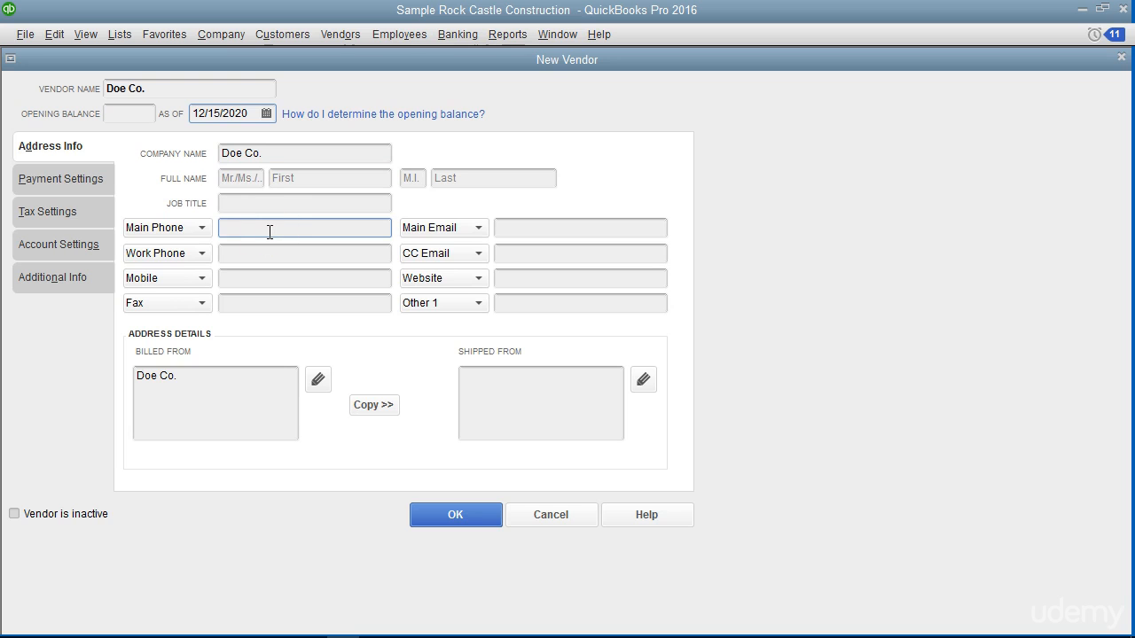
click(204, 227)
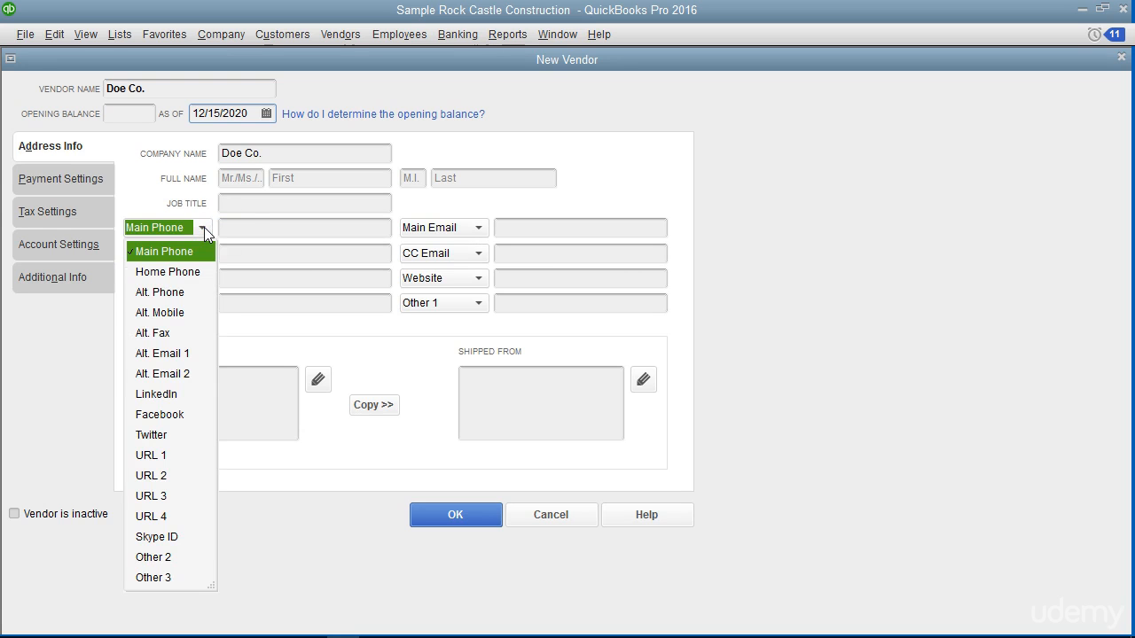
click(204, 227)
click(242, 230)
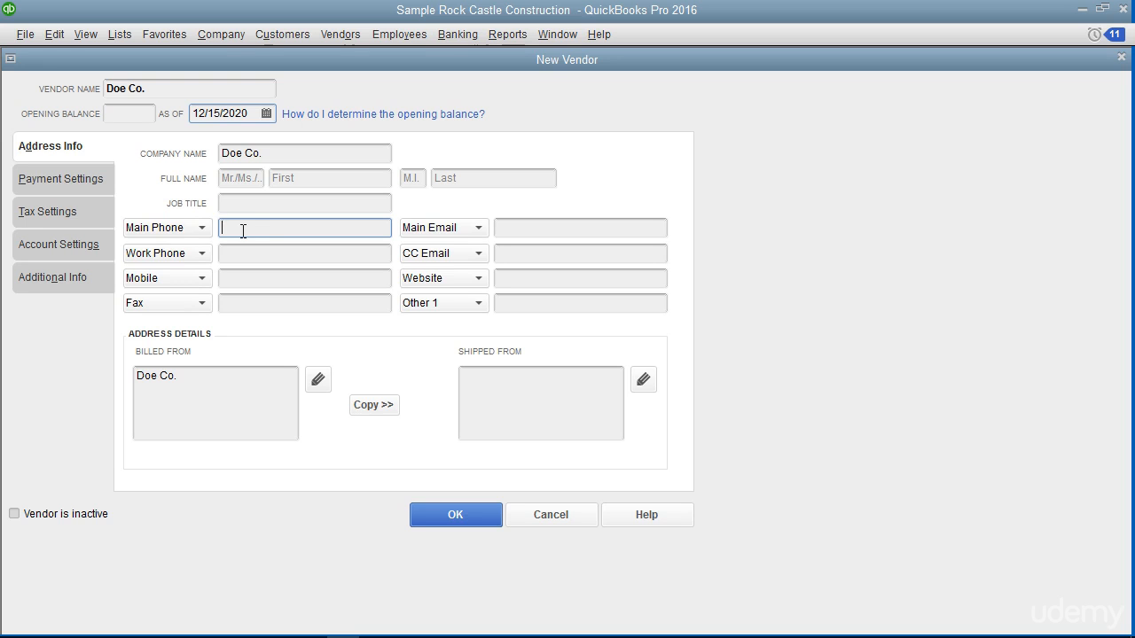
click(202, 229)
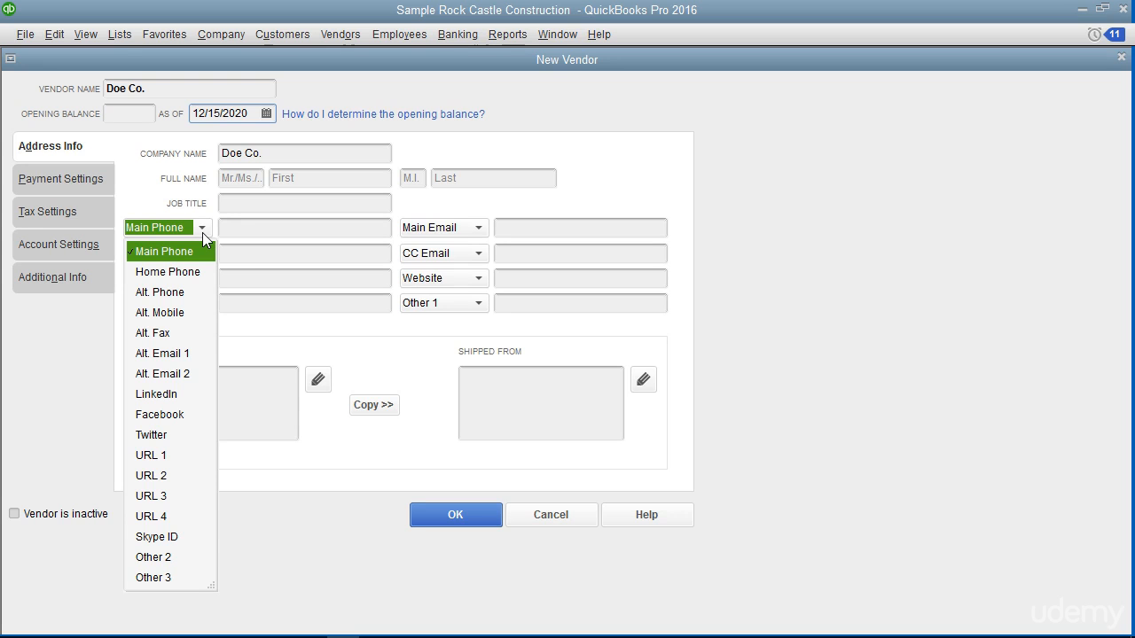
click(238, 229)
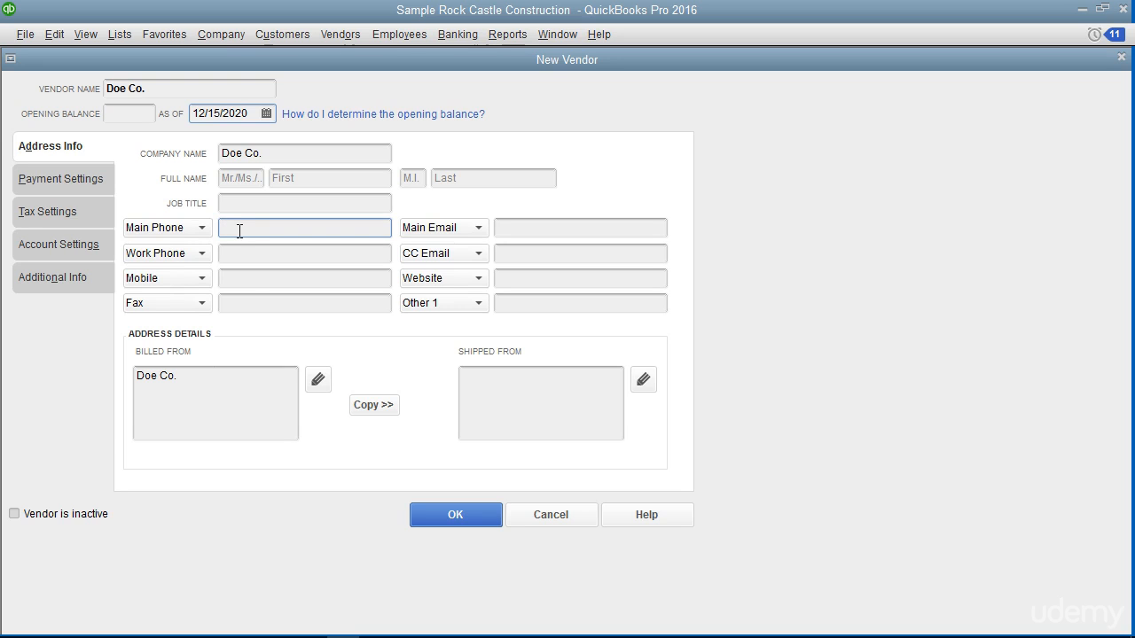
- Fill in the vendor's Billed From address with the street, city, state and zip code
click(244, 383)
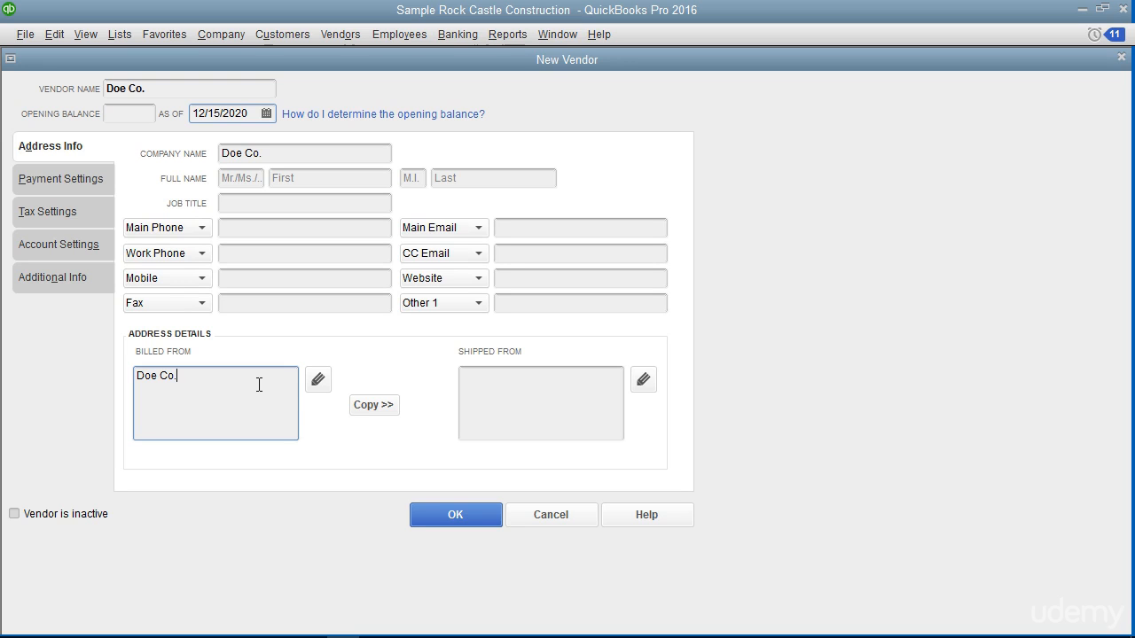
click(321, 381)
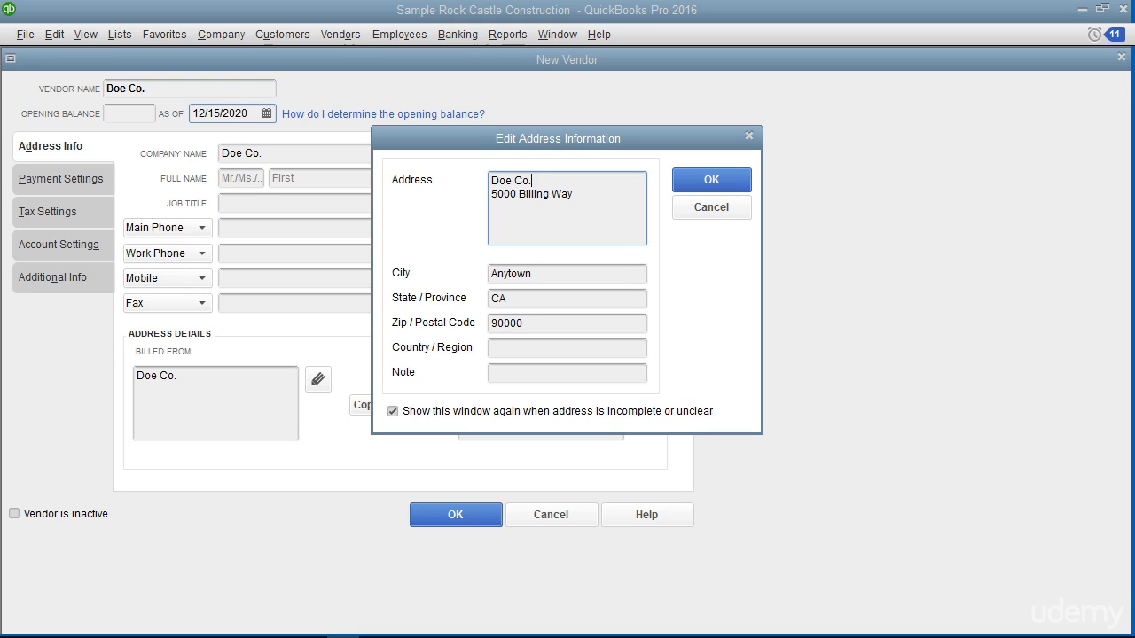
click(711, 181)
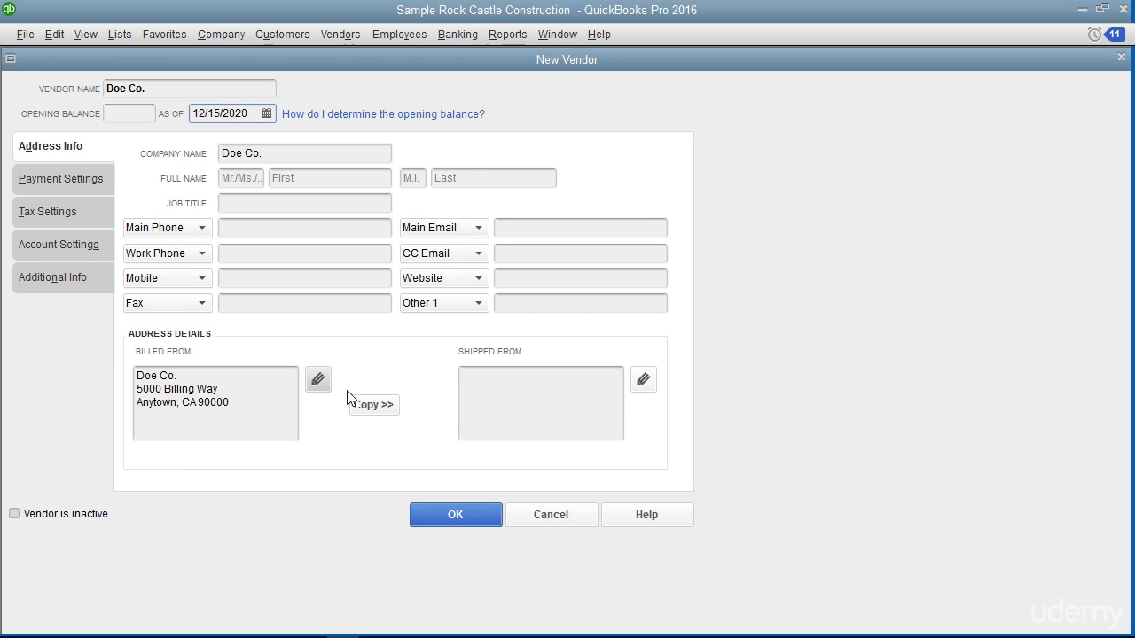
- Copy the Billed From address to Shipped From under the address name Shipping Address
click(387, 409)
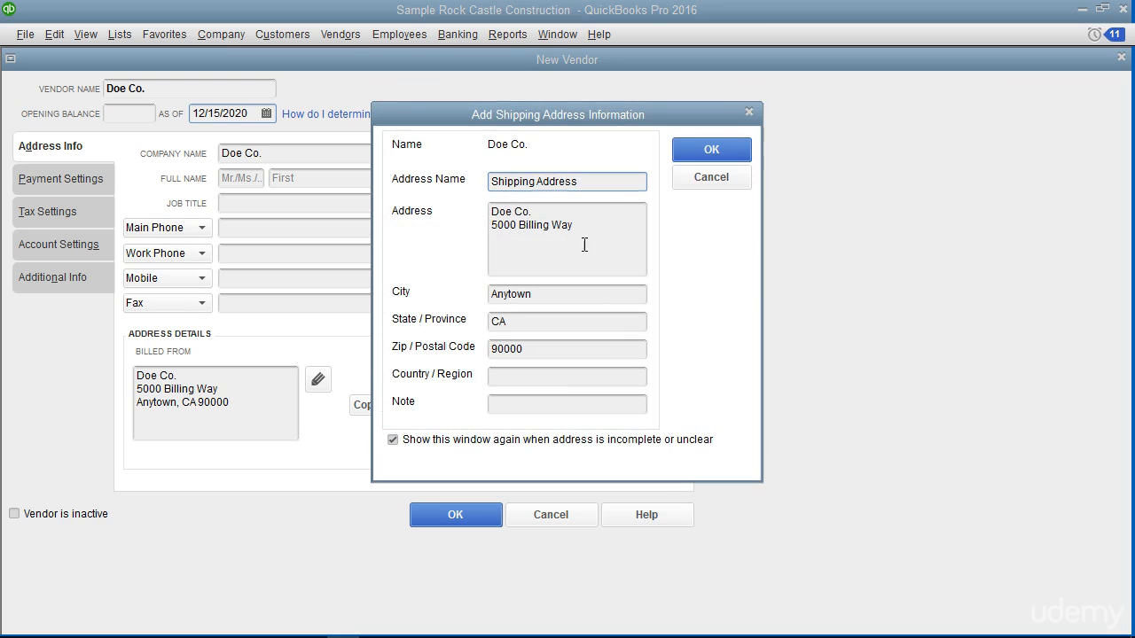
click(703, 152)
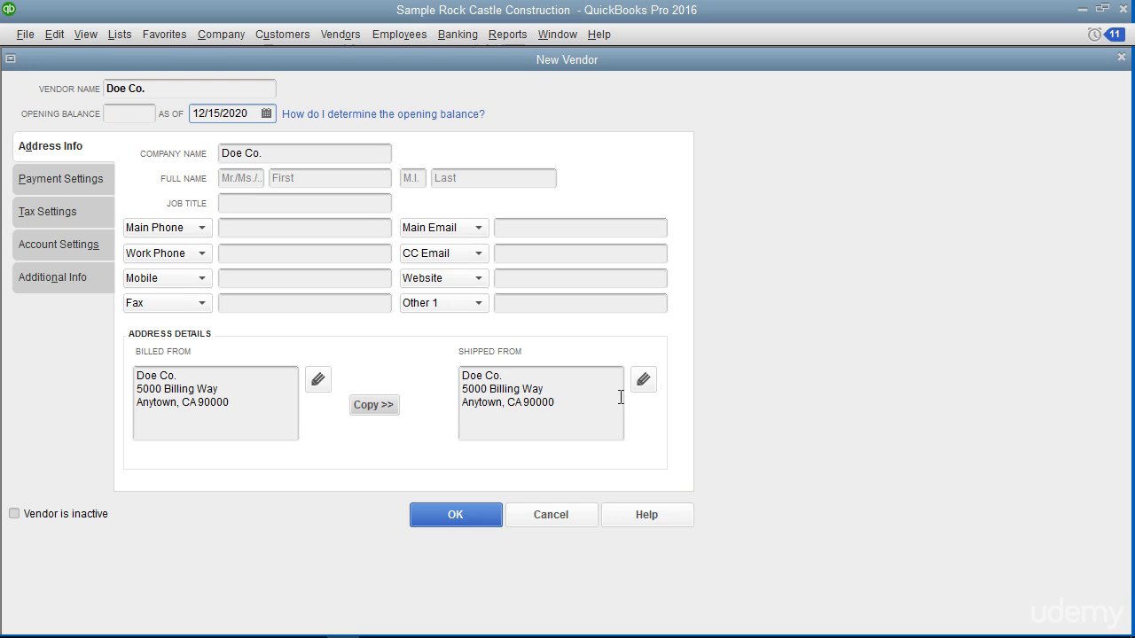
click(585, 403)
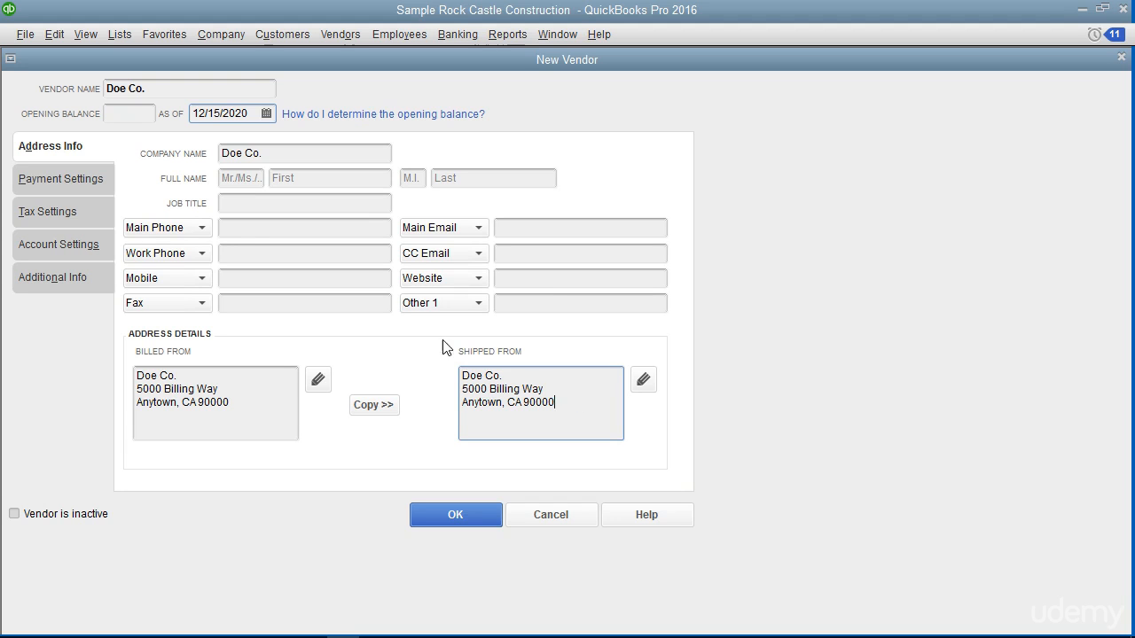
- Enter the vendor's account number and set the payment terms to 2% 10 Net 30, keeping the check print name
click(96, 180)
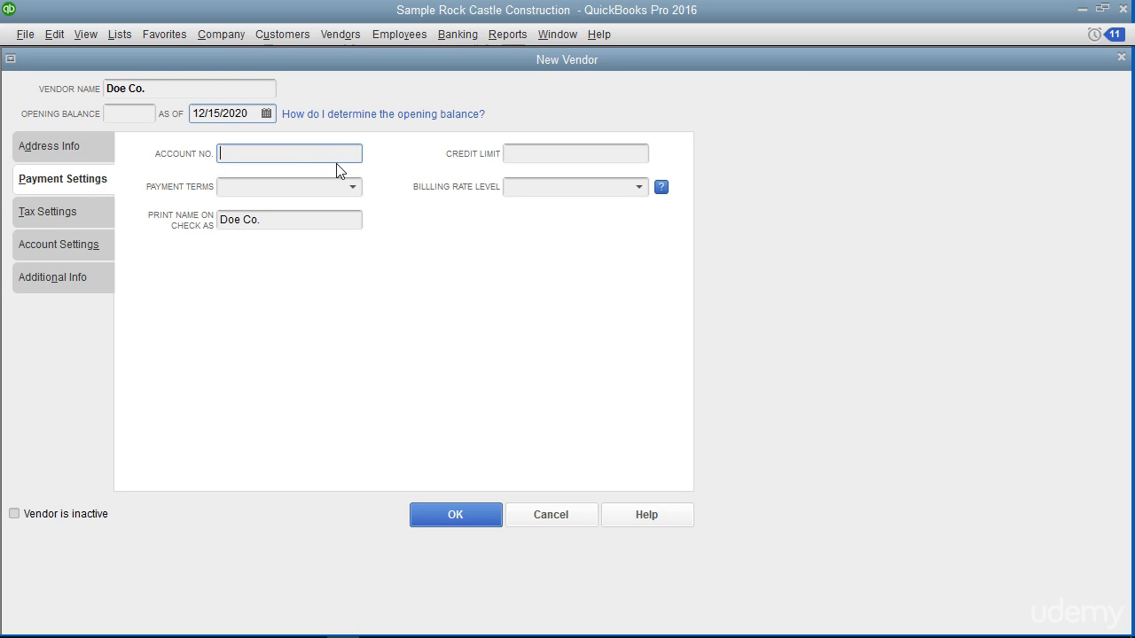
text(987654)
click(526, 153)
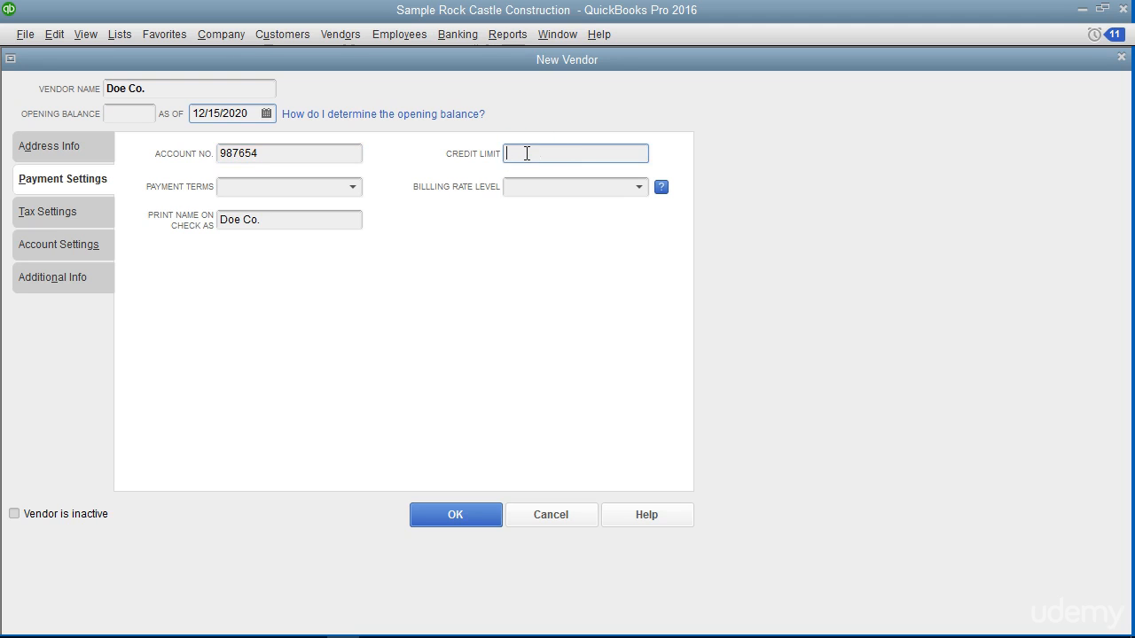
click(355, 188)
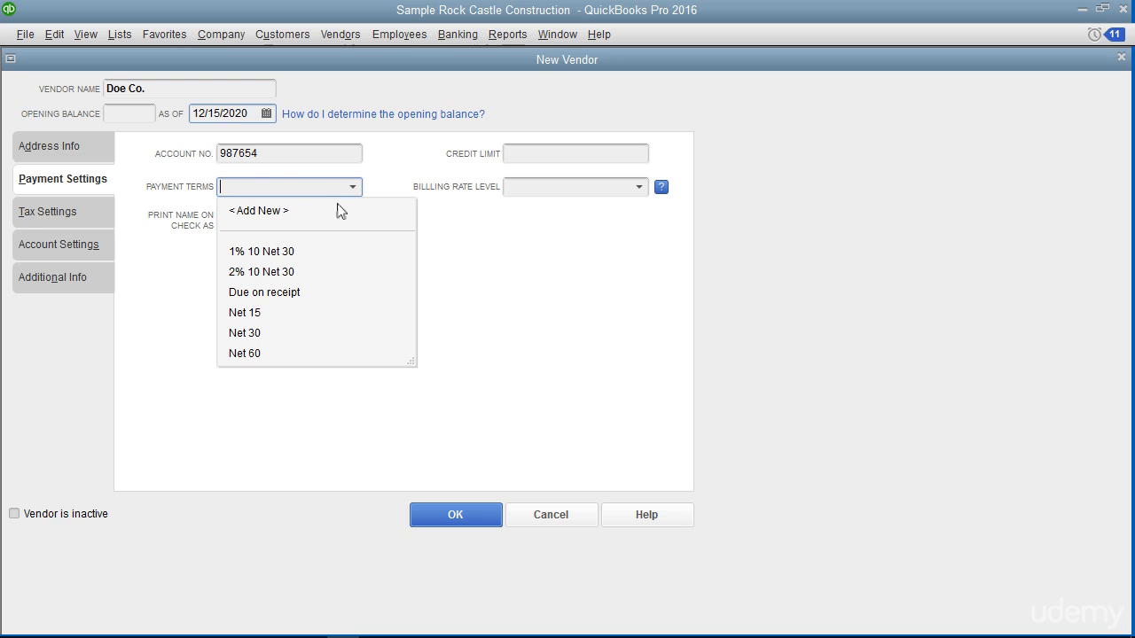
click(295, 271)
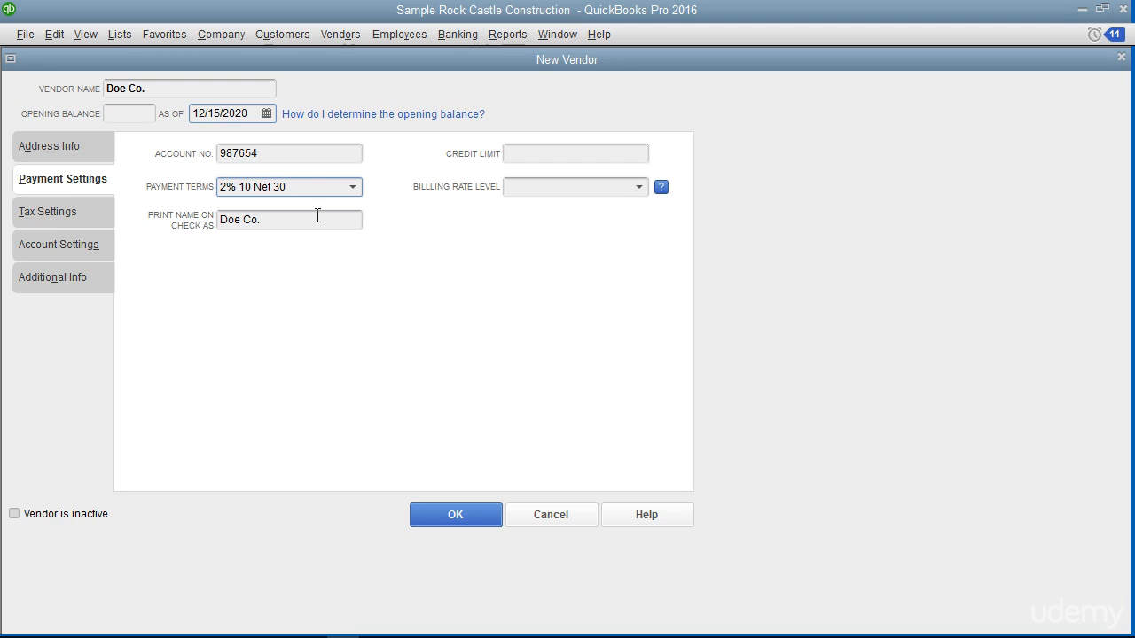
click(259, 226)
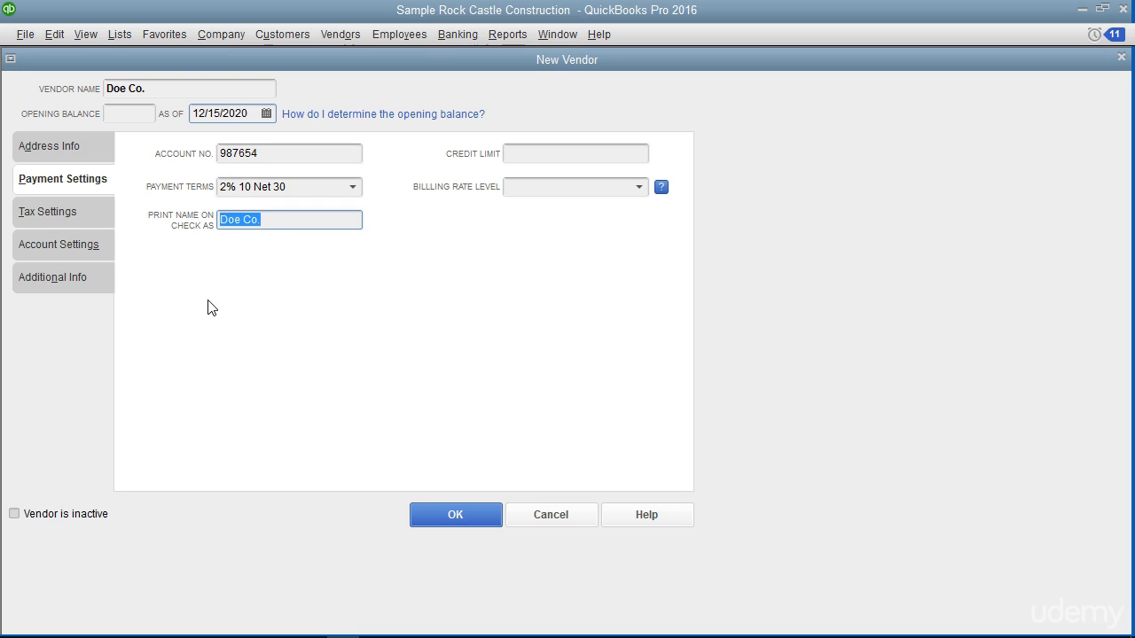
- Review the vendor's tax settings and set 54300 · Job Materials as the first prefill expense account
click(87, 213)
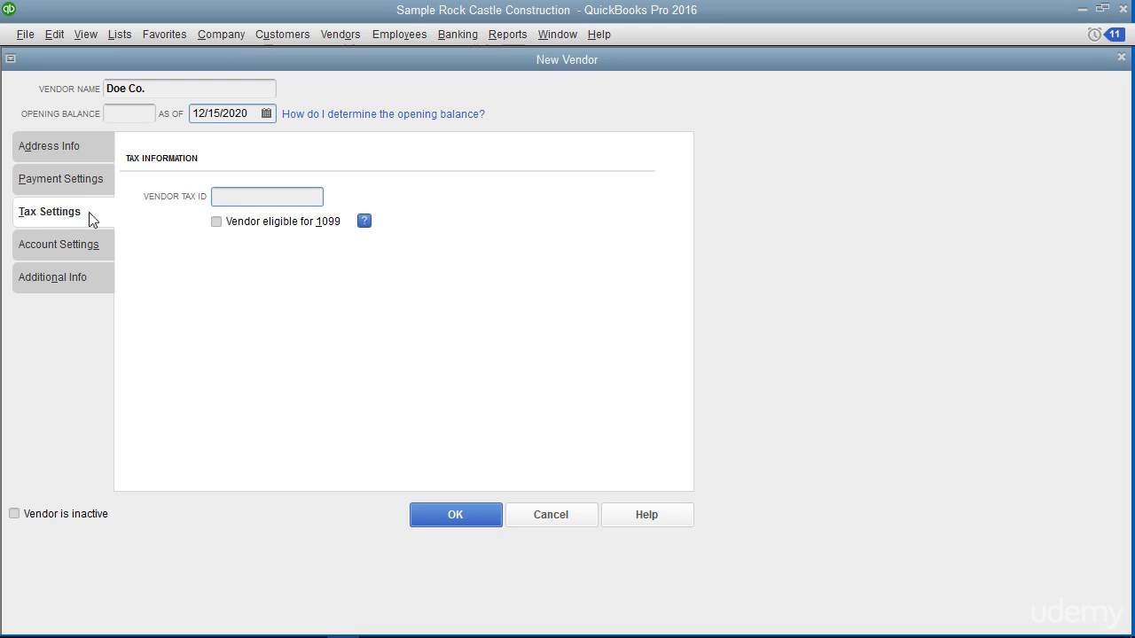
click(165, 198)
click(86, 244)
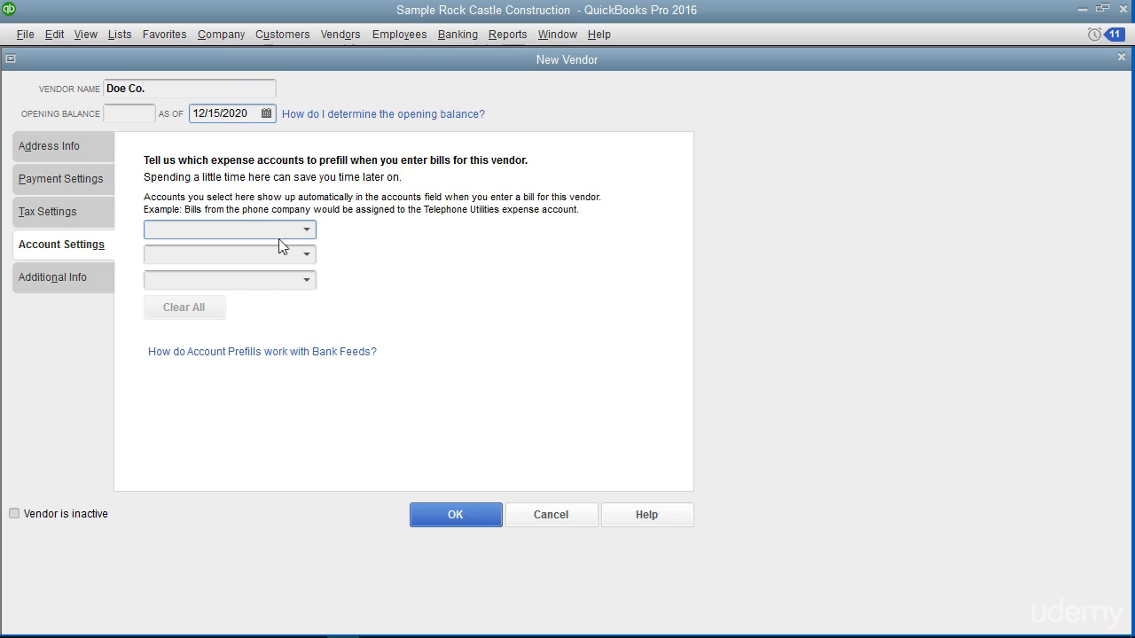
click(305, 232)
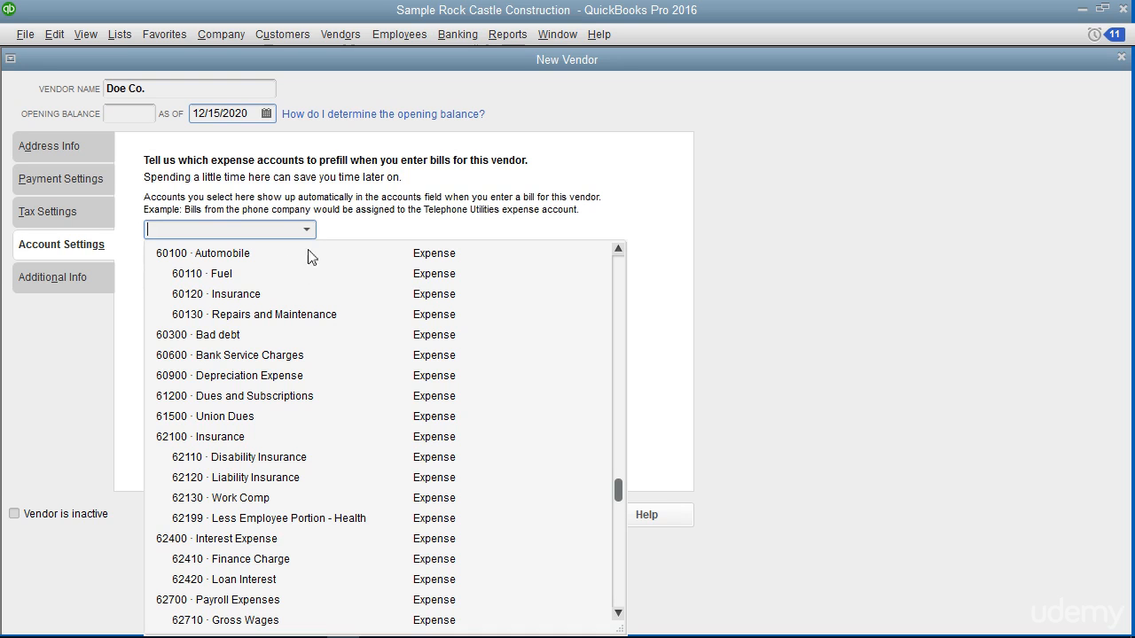
scroll(331, 362, down, 5)
scroll(282, 382, up, 9)
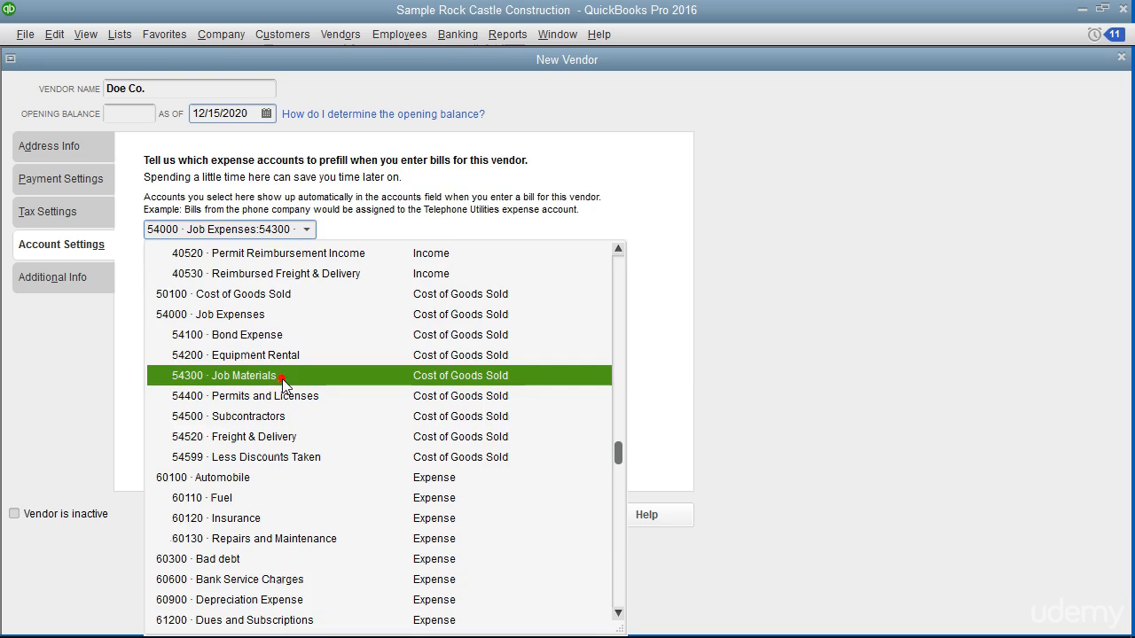
click(282, 381)
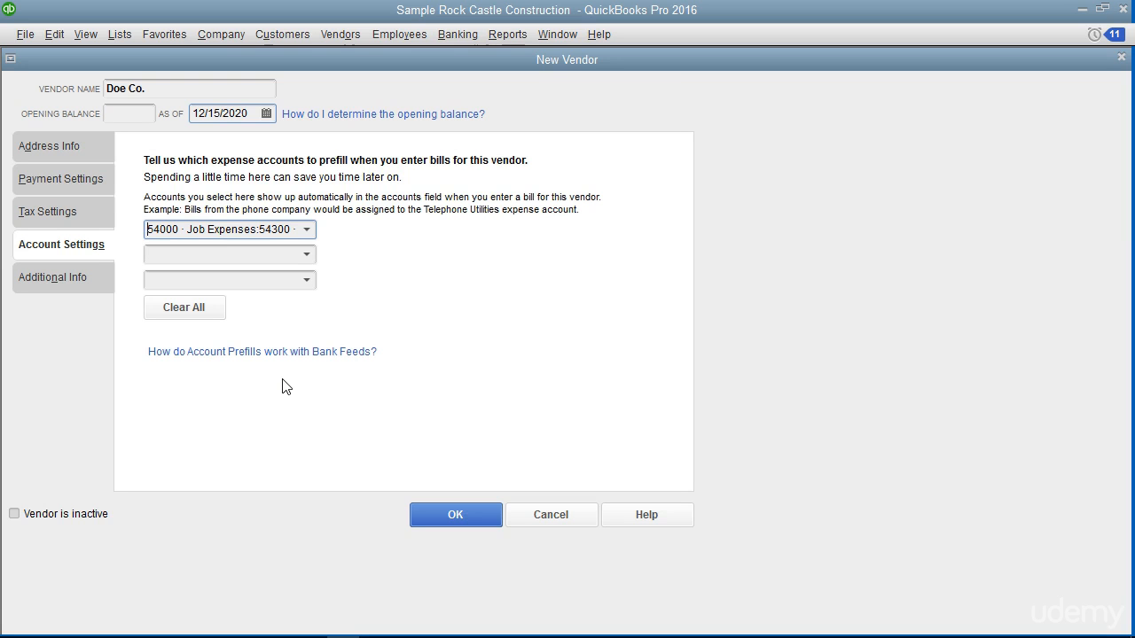
- Set the vendor type to Supplies and save the new vendor
click(86, 285)
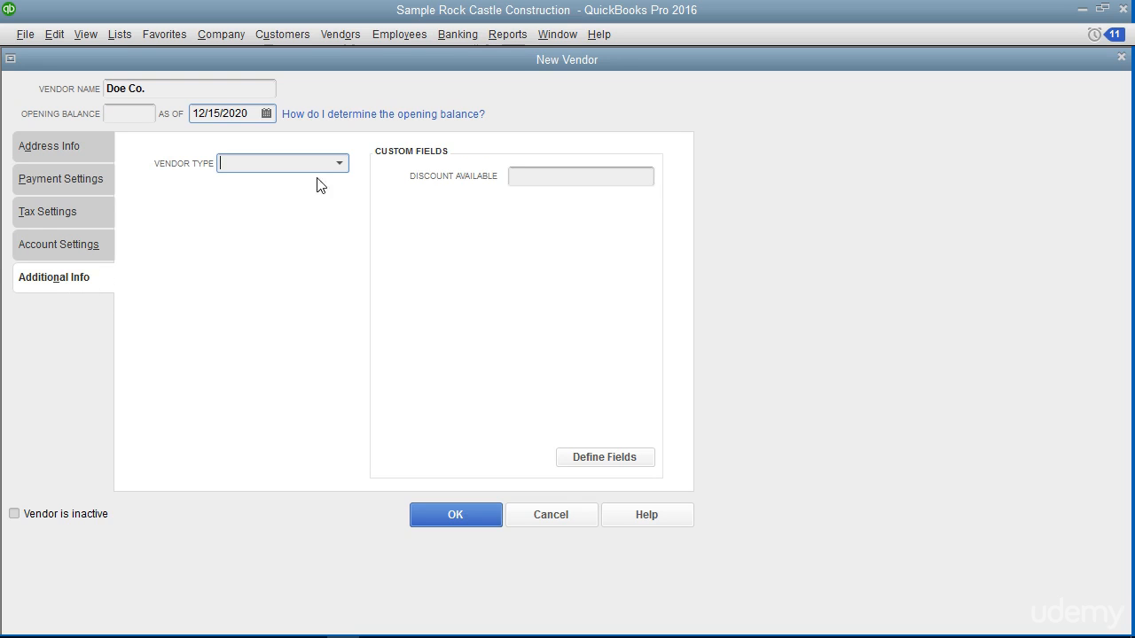
click(342, 167)
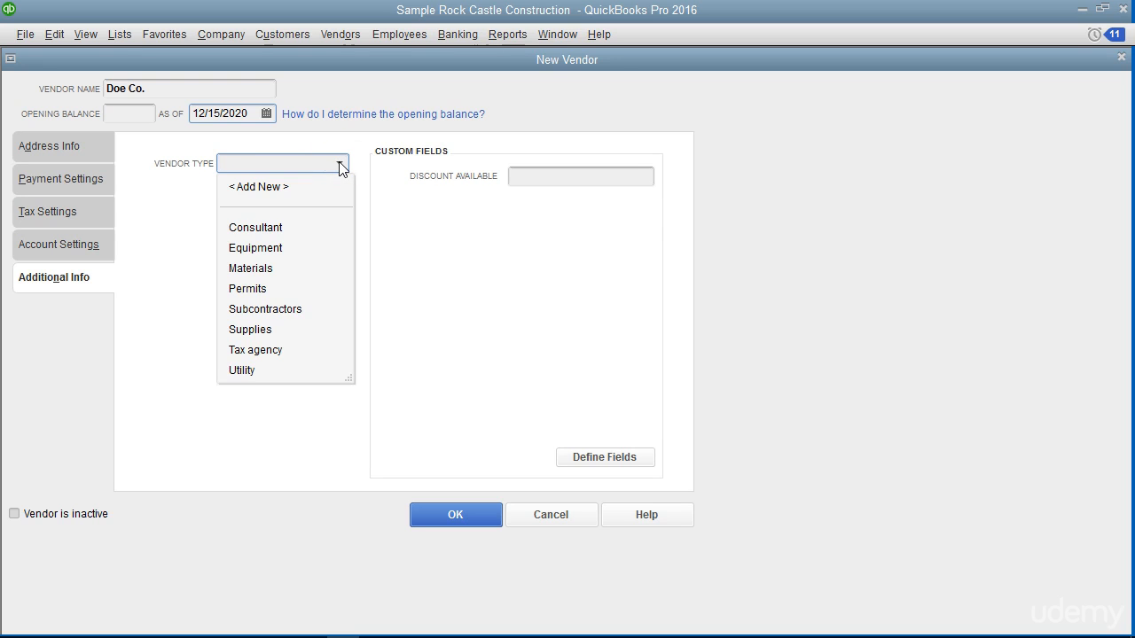
click(269, 330)
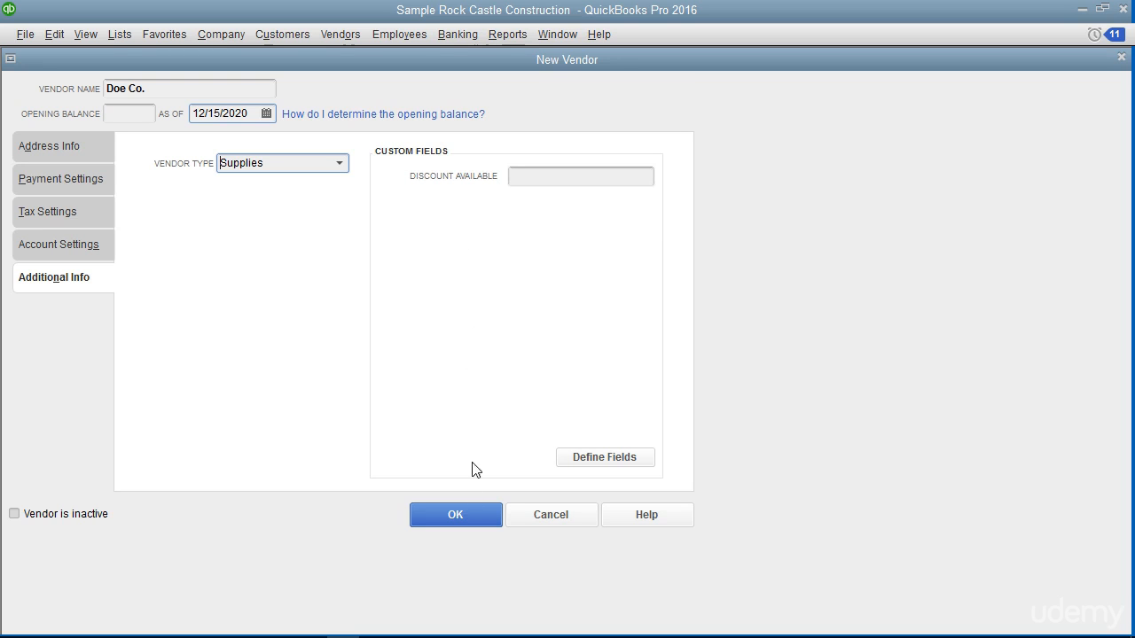
click(472, 515)
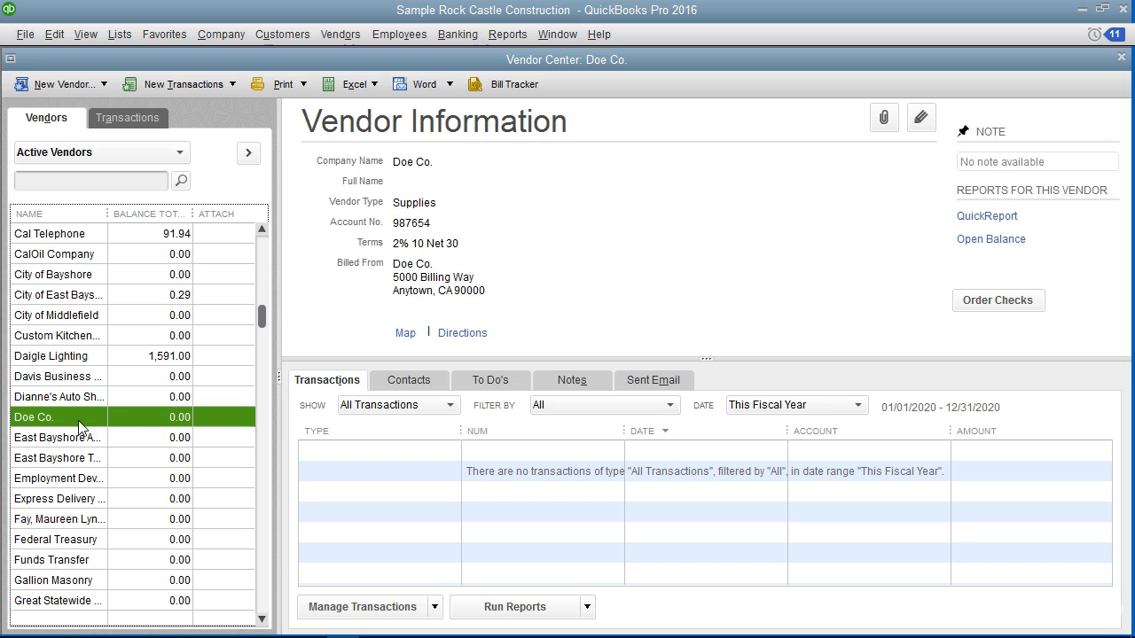
- Open the Doe Co. vendor record for editing and save it without changes
click(930, 117)
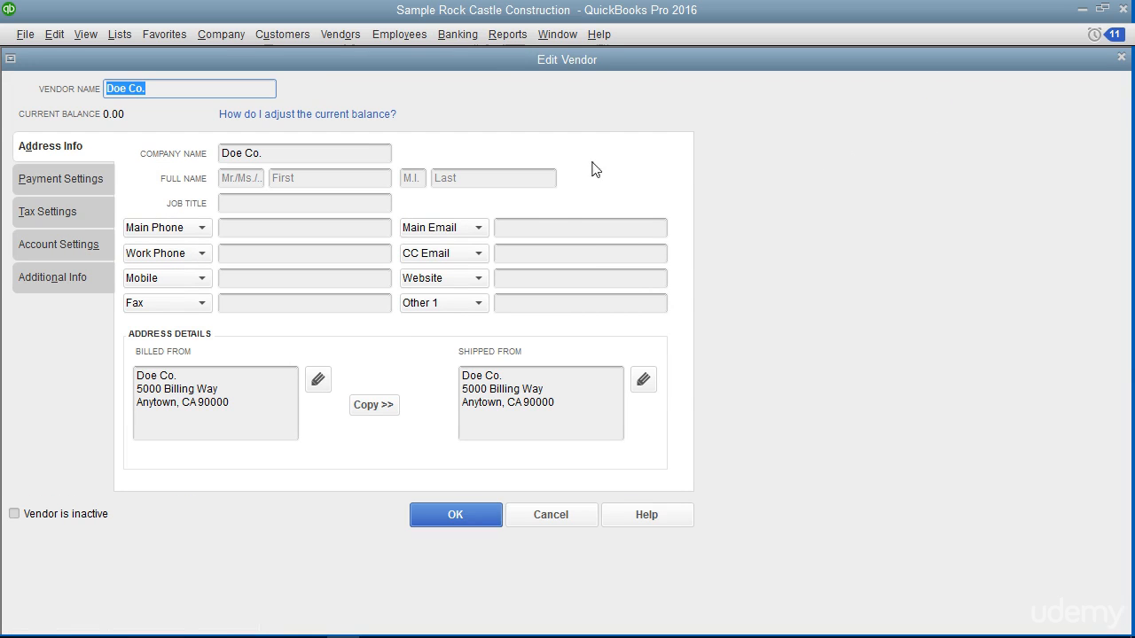
click(476, 516)
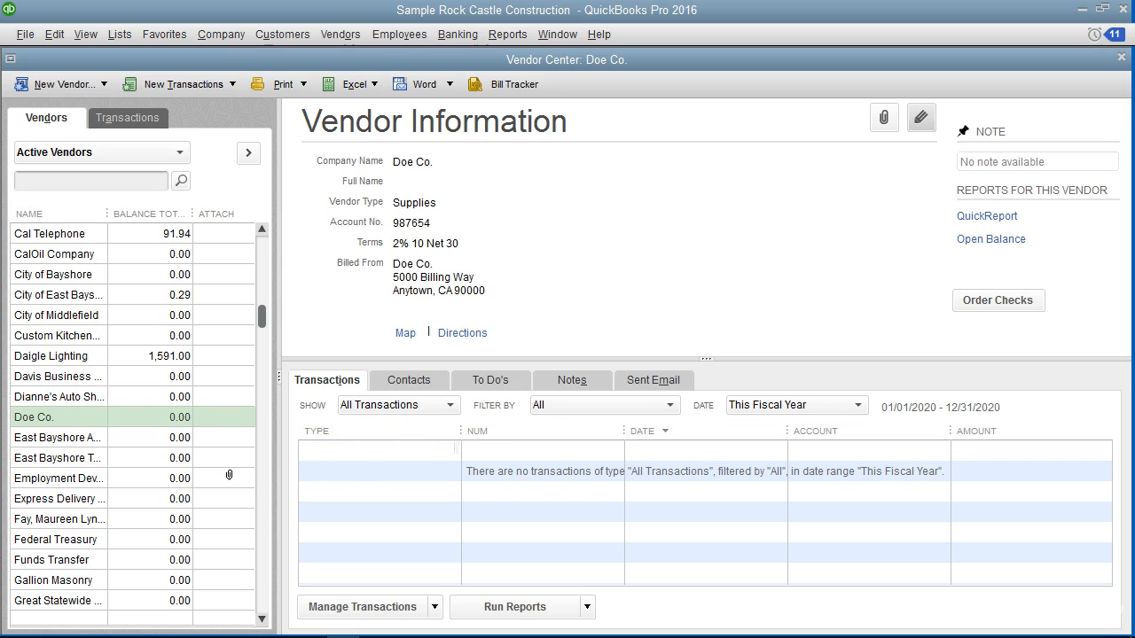
- Delete the vendor Doe Co. from the vendor list
click(81, 422)
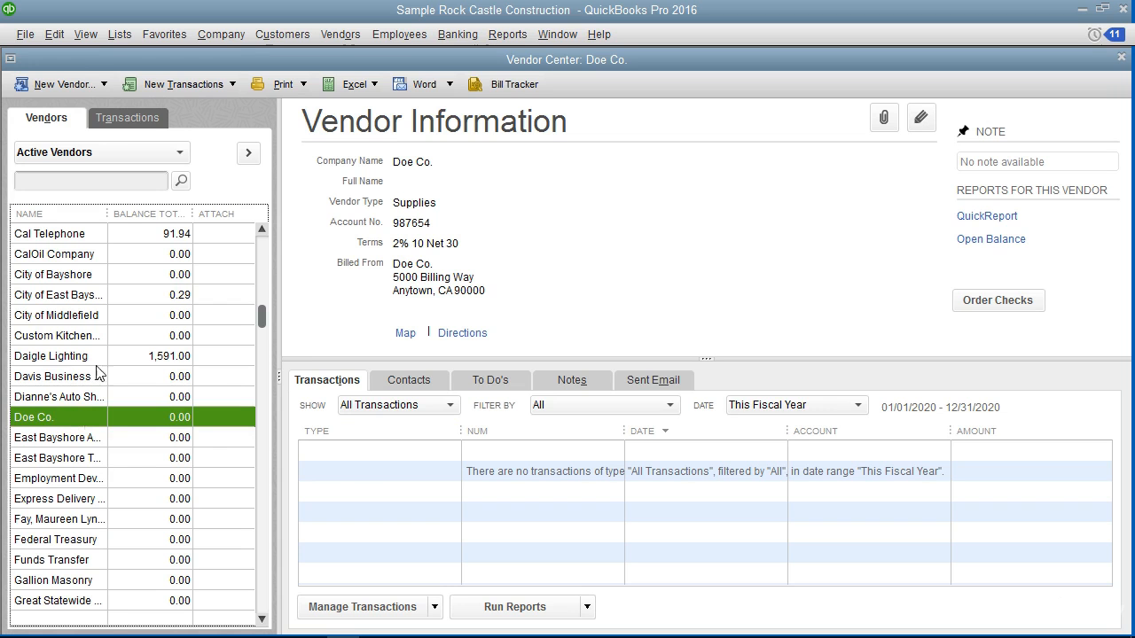
click(54, 34)
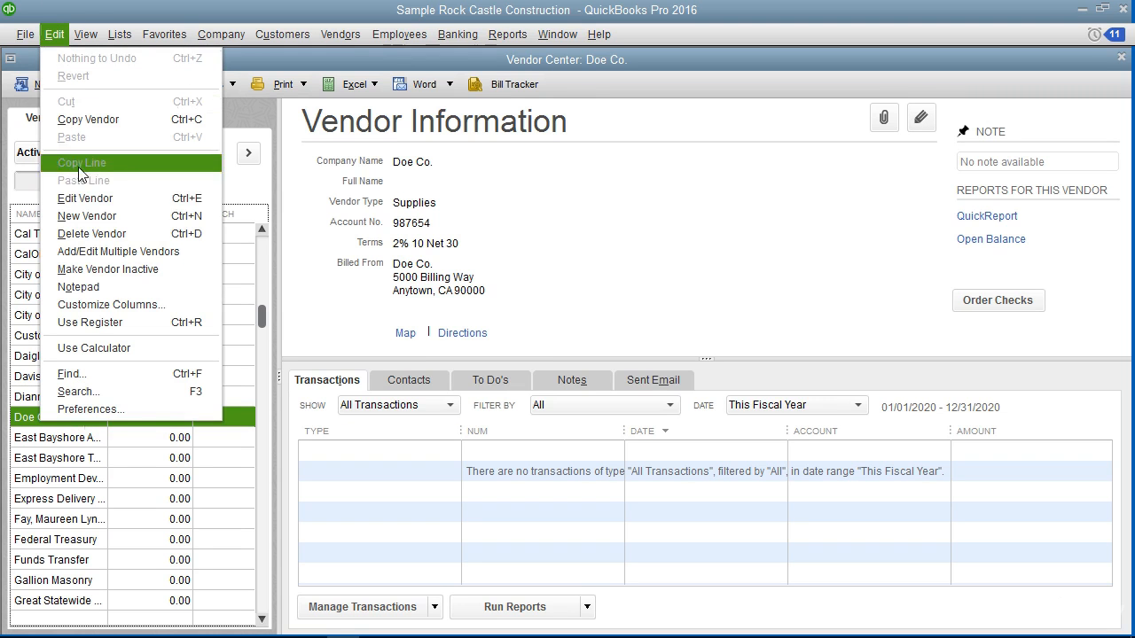
click(92, 234)
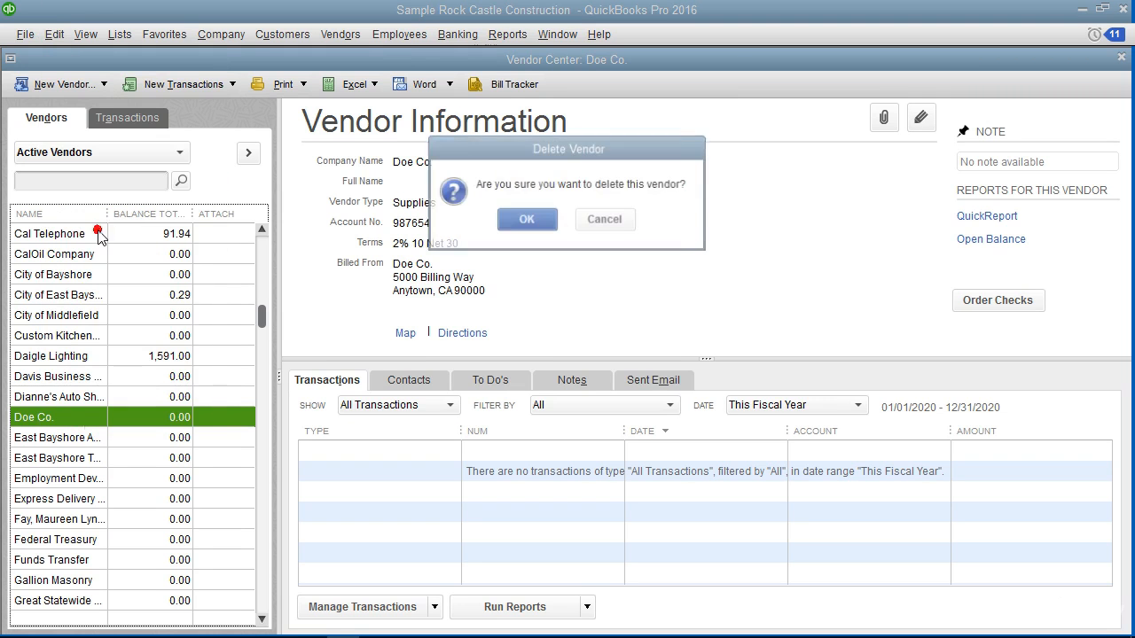